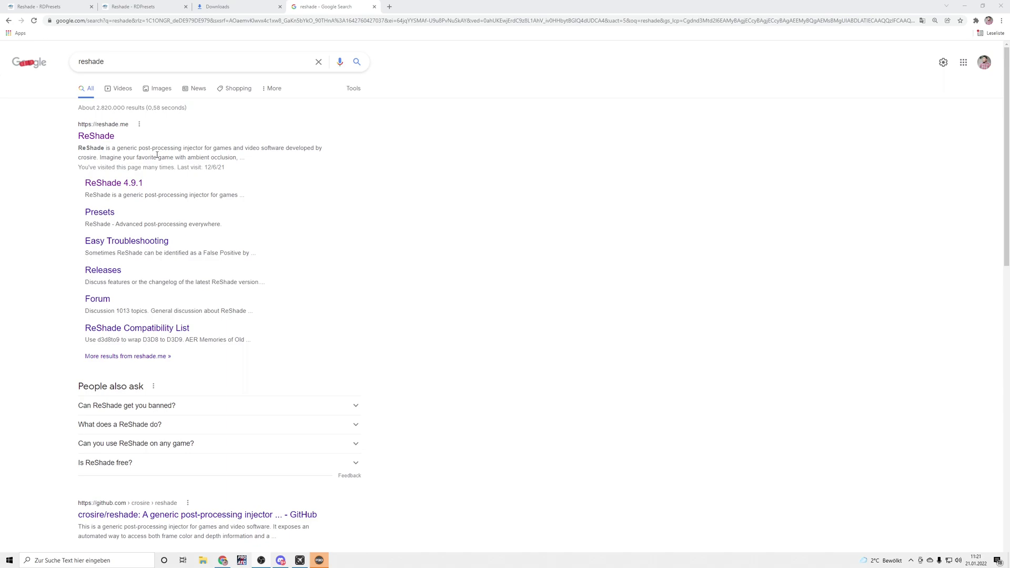
Download ReShade 4.9.1 from reshade.me and launch its setup from Chrome's downloads.
click(98, 138)
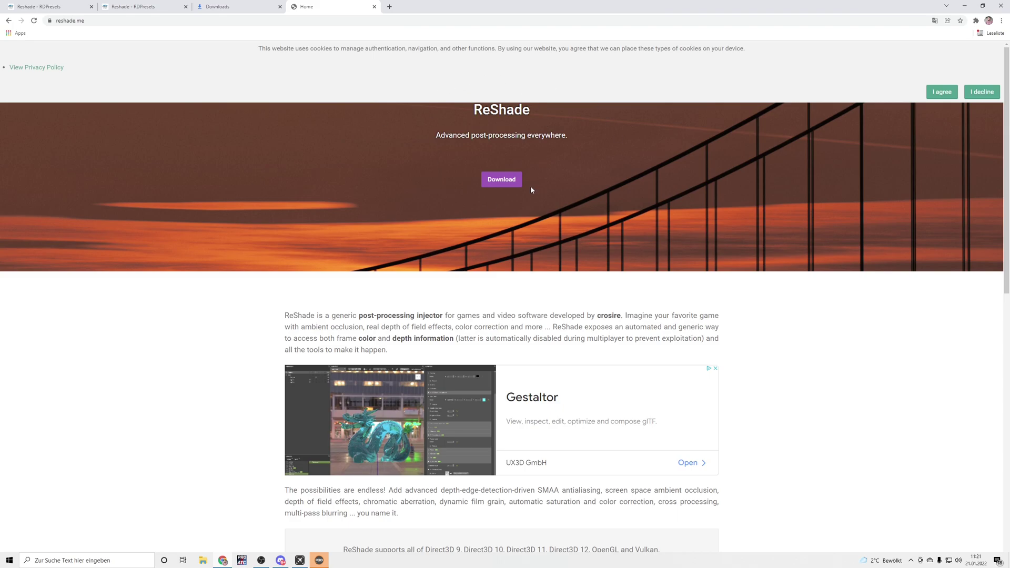
click(500, 179)
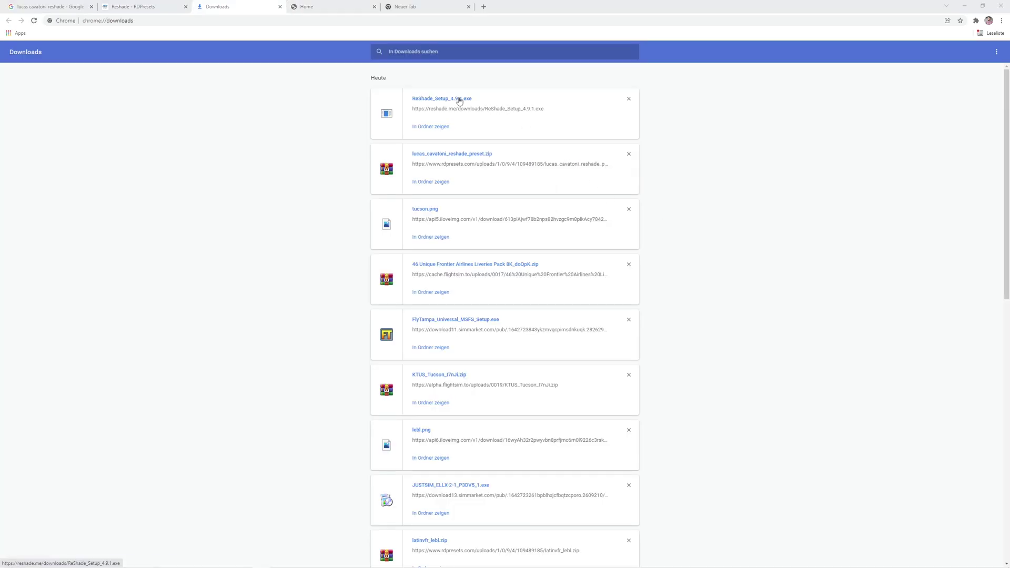
click(458, 99)
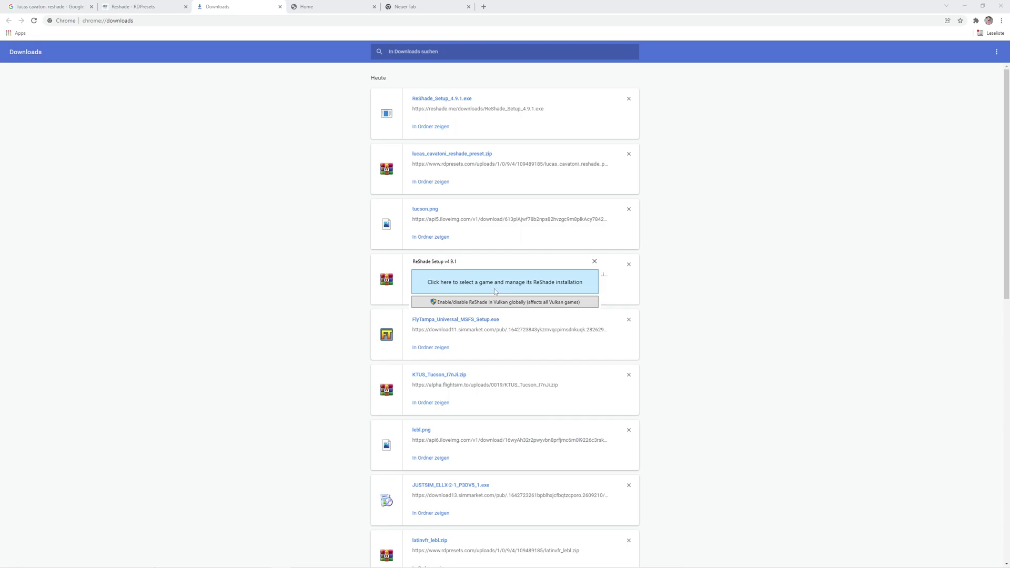
Choose Prepar3D.exe in the FLIGHTSIM folder as ReShade's target application.
click(540, 287)
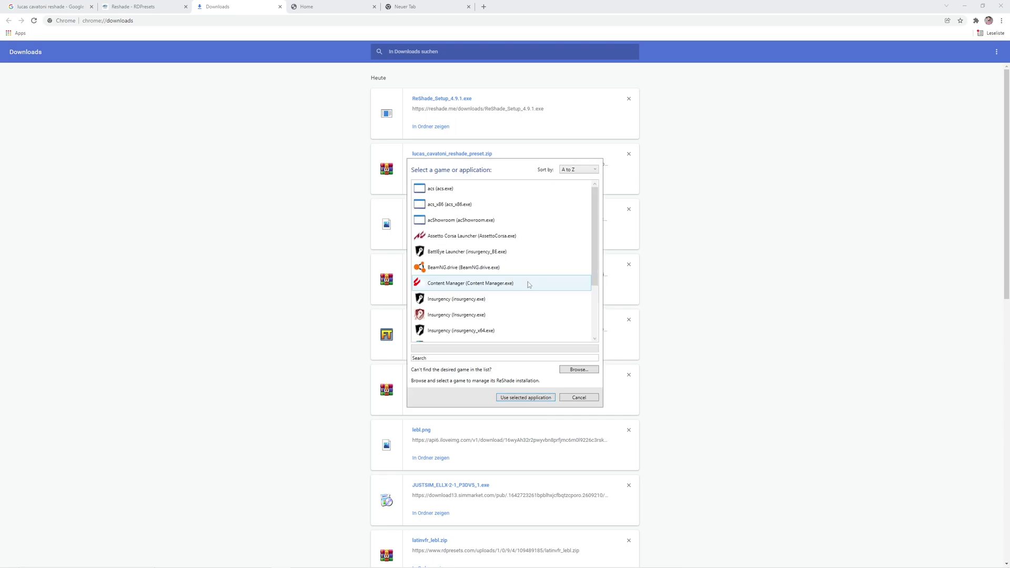
click(578, 369)
scroll(526, 300, down, 10)
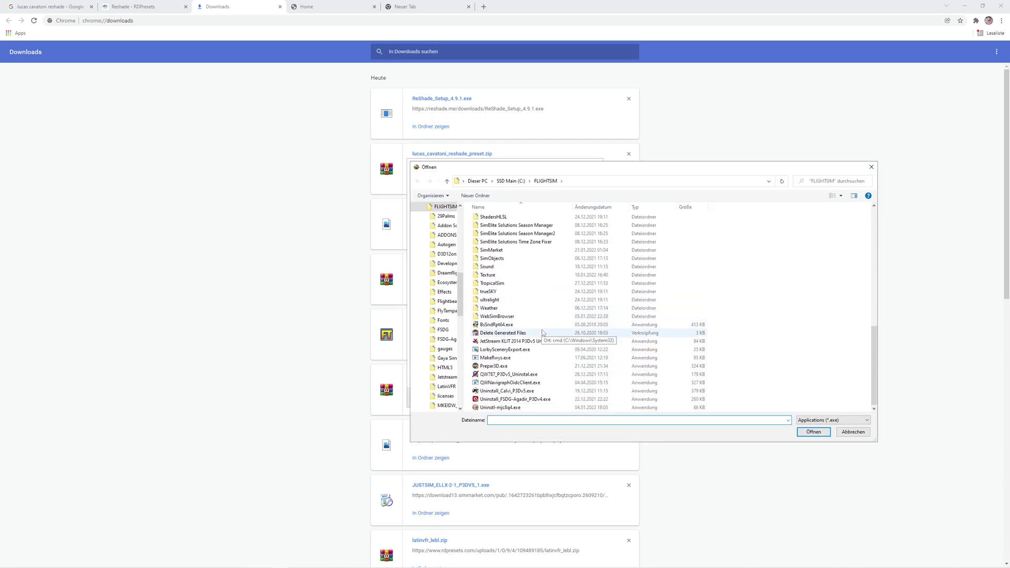
scroll(543, 332, up, 2)
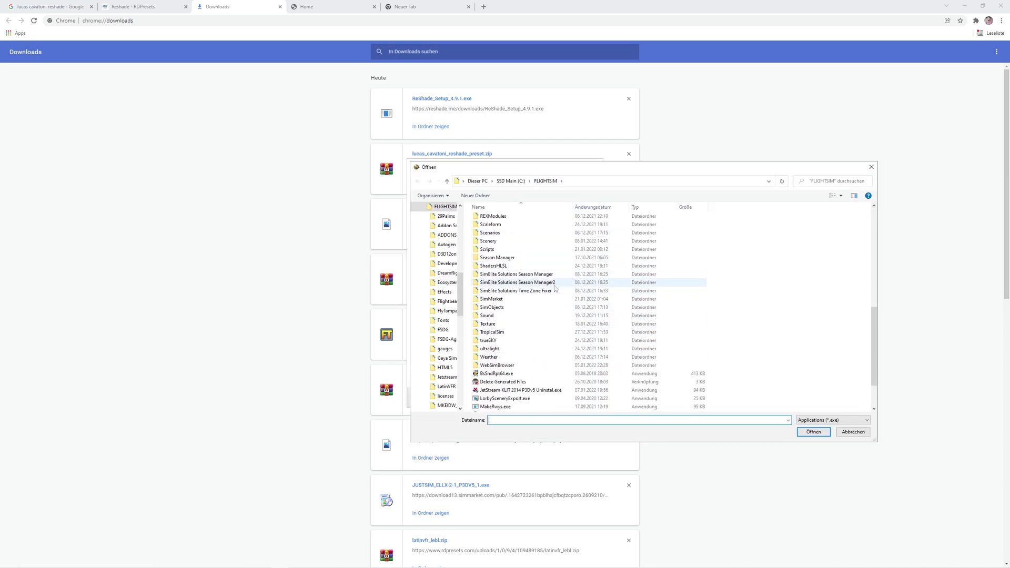
scroll(554, 288, down, 2)
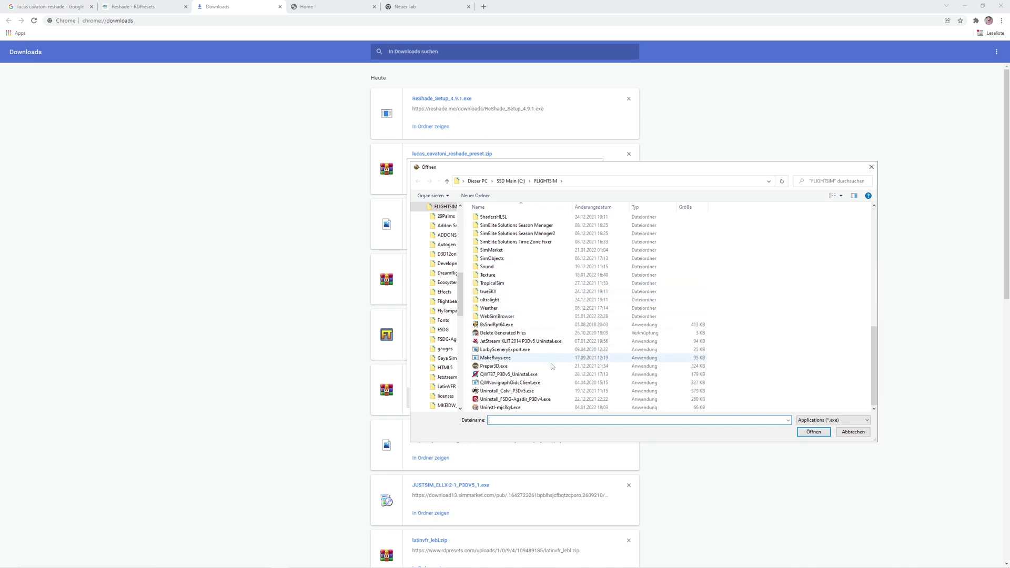
double_click(490, 368)
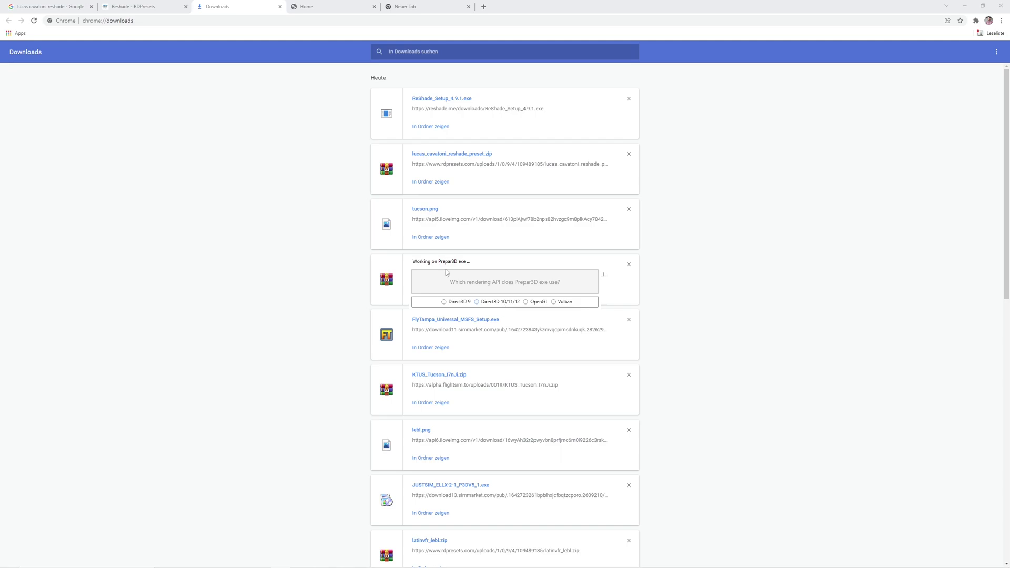
Pick Direct3D 10/11/12, include the Legacy standard effects, and accept the default SweetFX files.
click(494, 305)
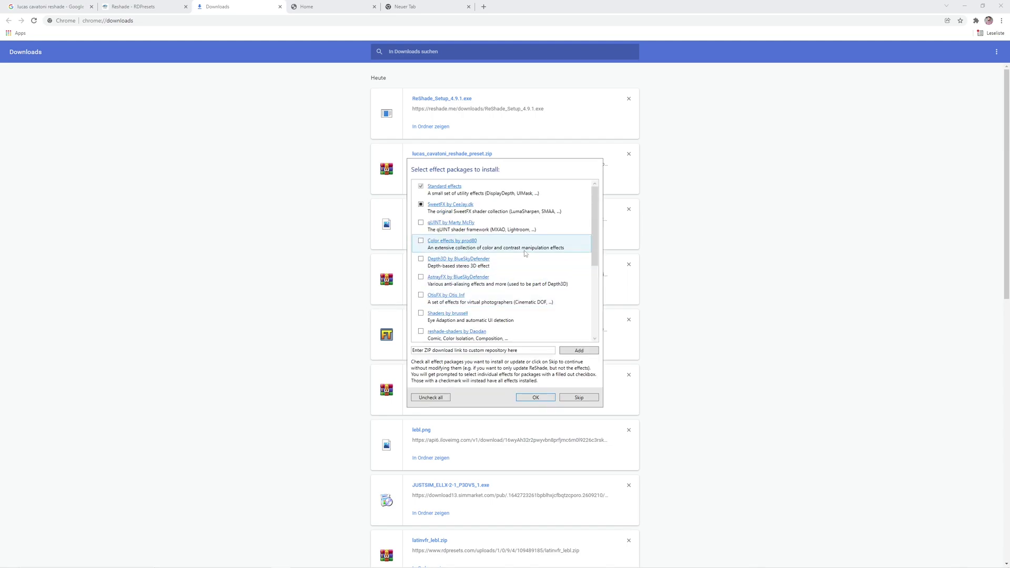
scroll(523, 250, down, 1)
scroll(524, 251, down, 2)
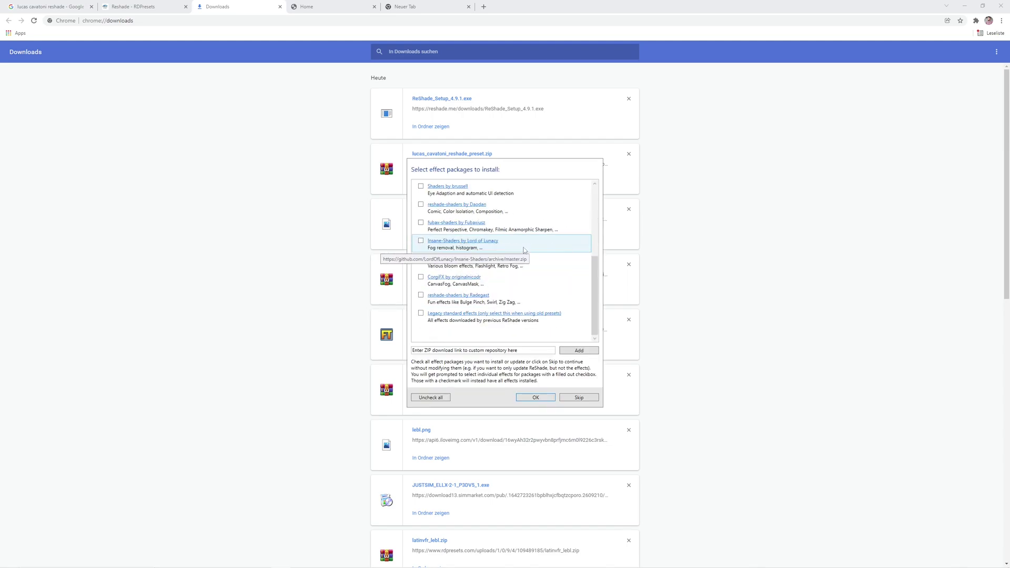
click(420, 313)
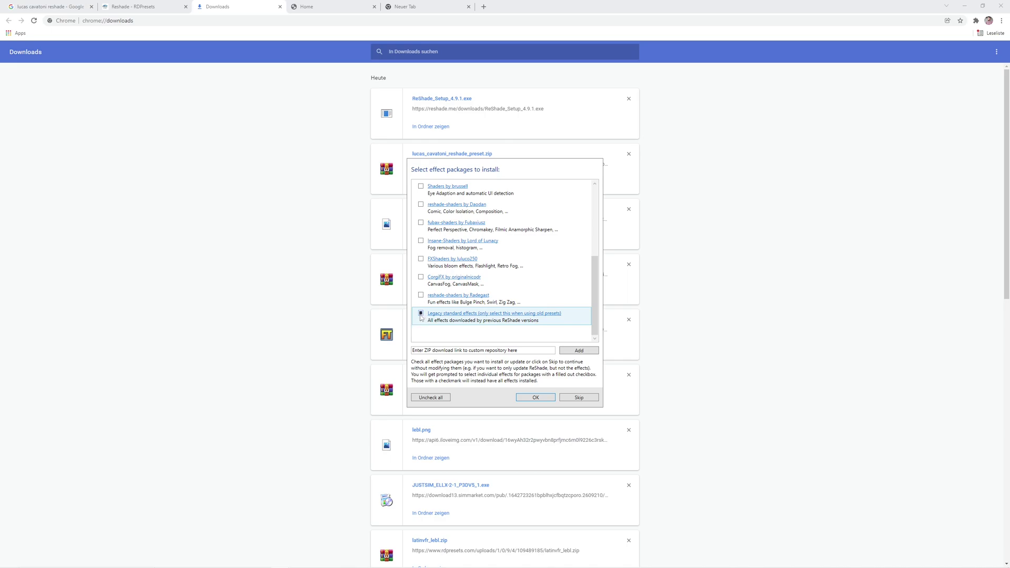
click(541, 399)
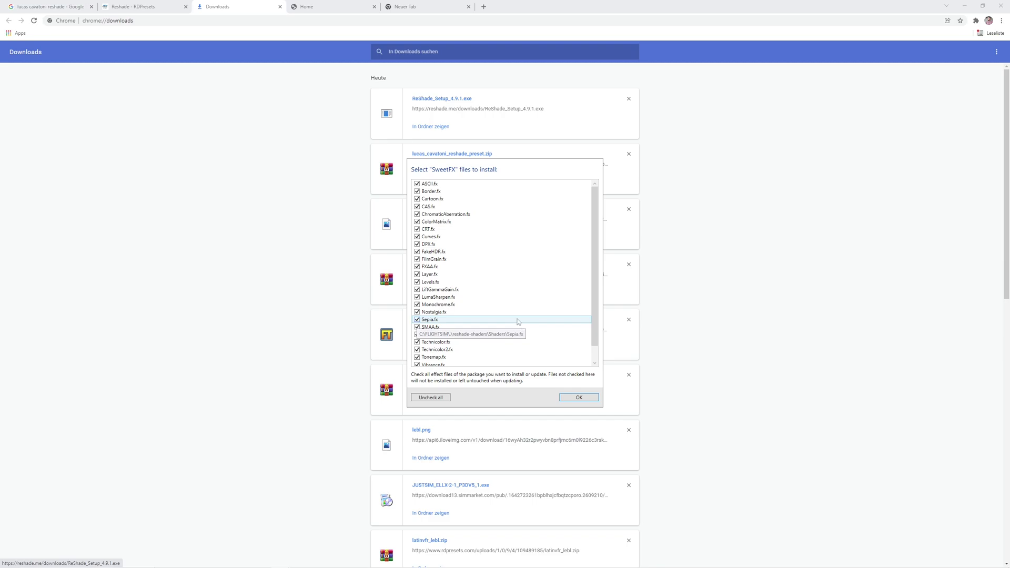
key(Return)
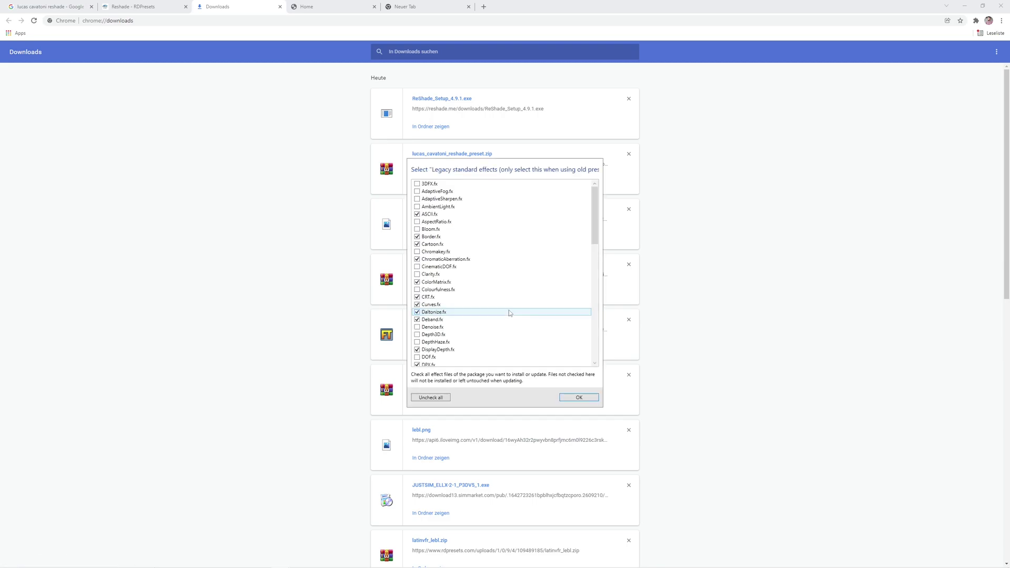
Add AmbientLight.fx and Clarity.fx to the legacy effects and finish the installation.
click(439, 207)
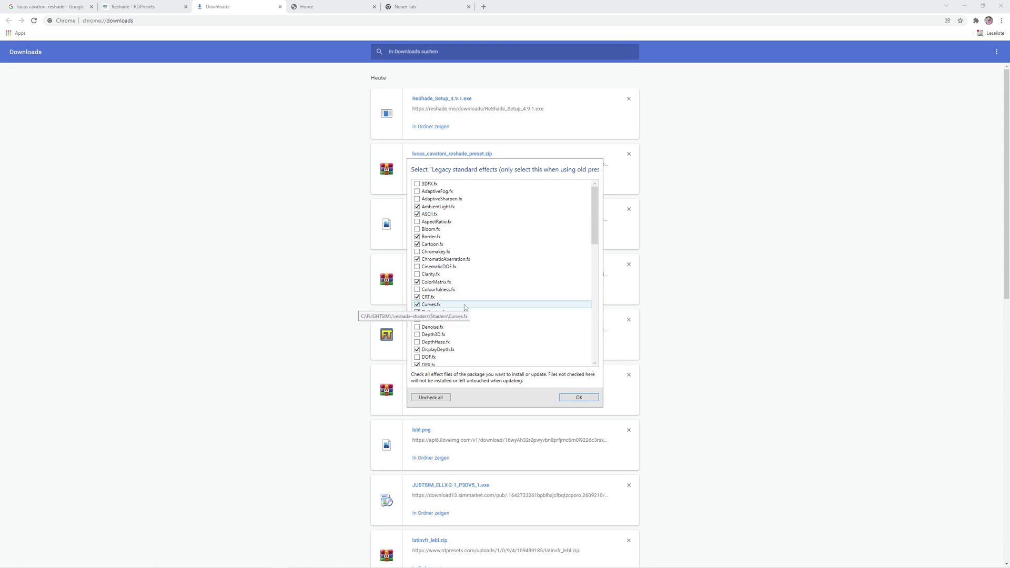
click(453, 274)
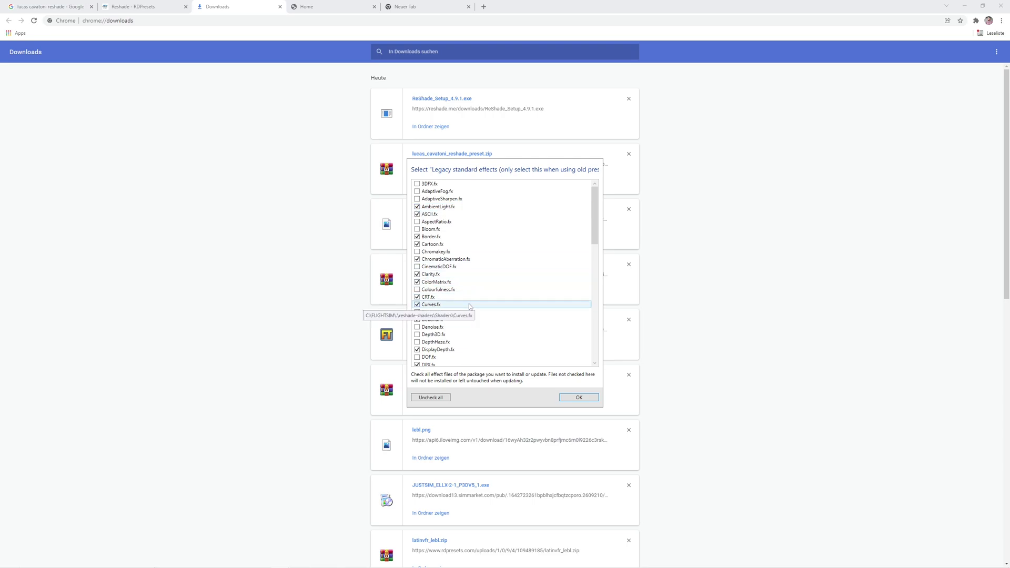
scroll(470, 307, down, 3)
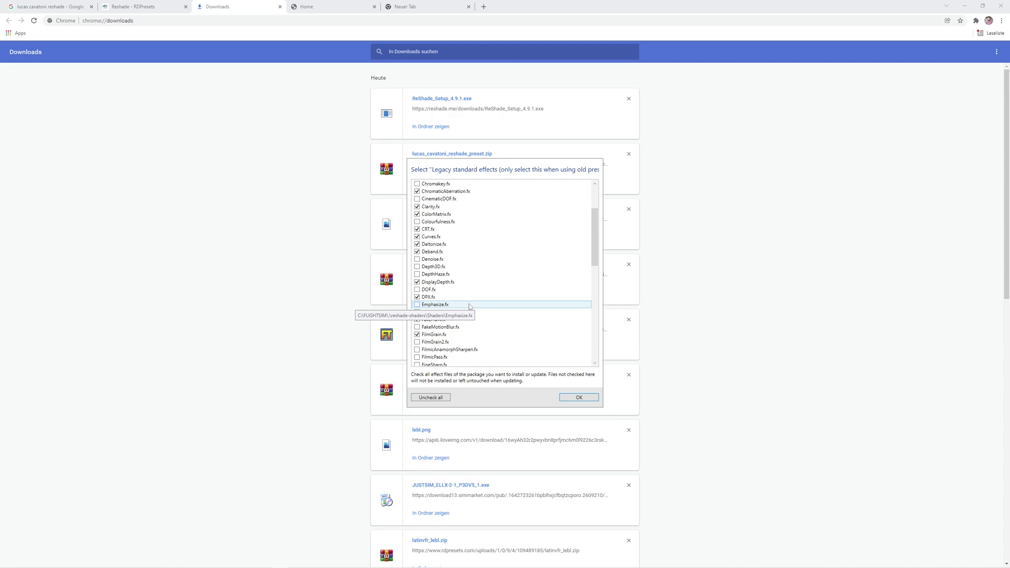
scroll(470, 306, down, 2)
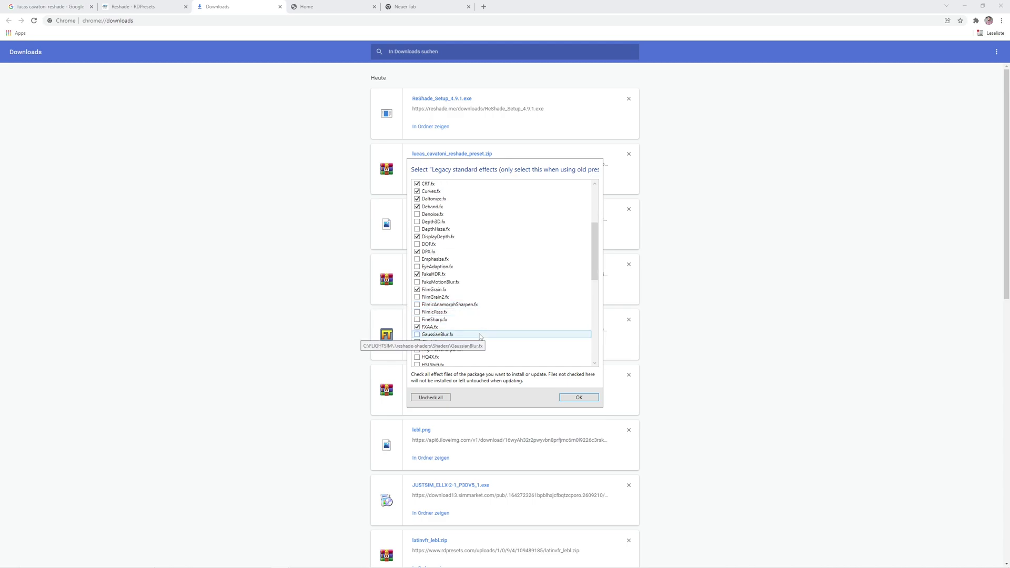
scroll(480, 335, down, 5)
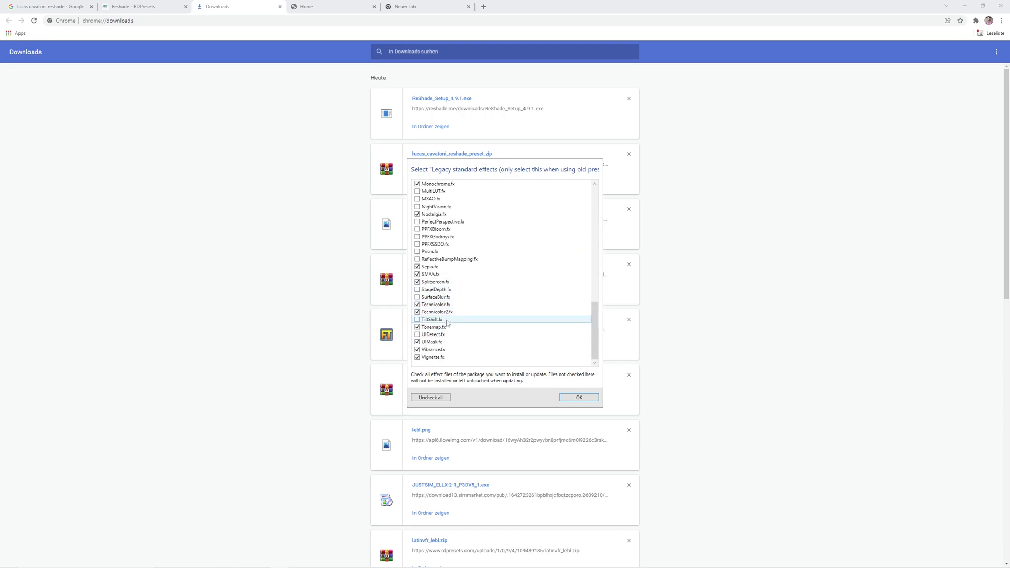
click(580, 399)
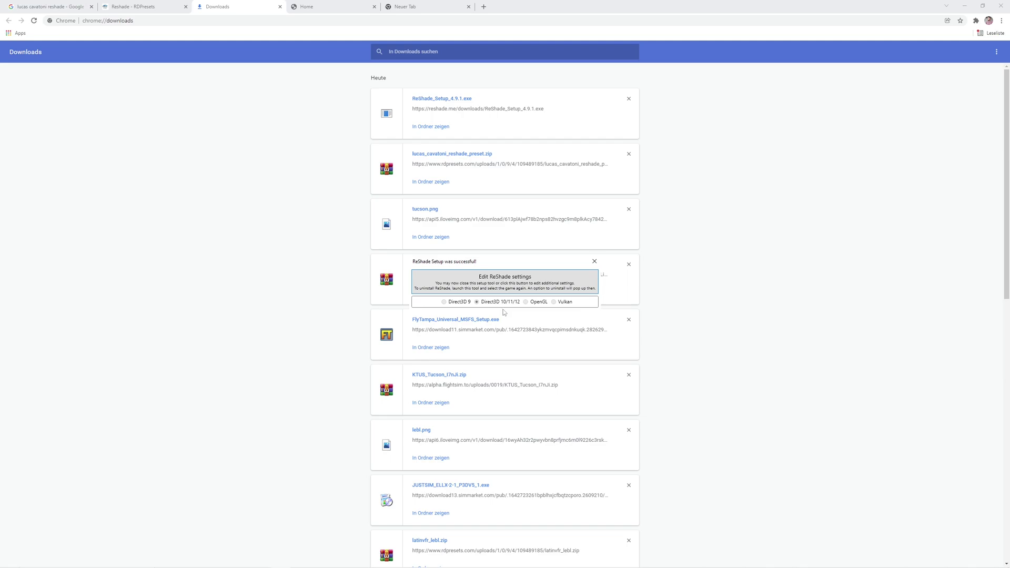
Return to the preset creator's reshade search results in Chrome and open the Reshade - RDPresets page.
click(227, 140)
click(62, 6)
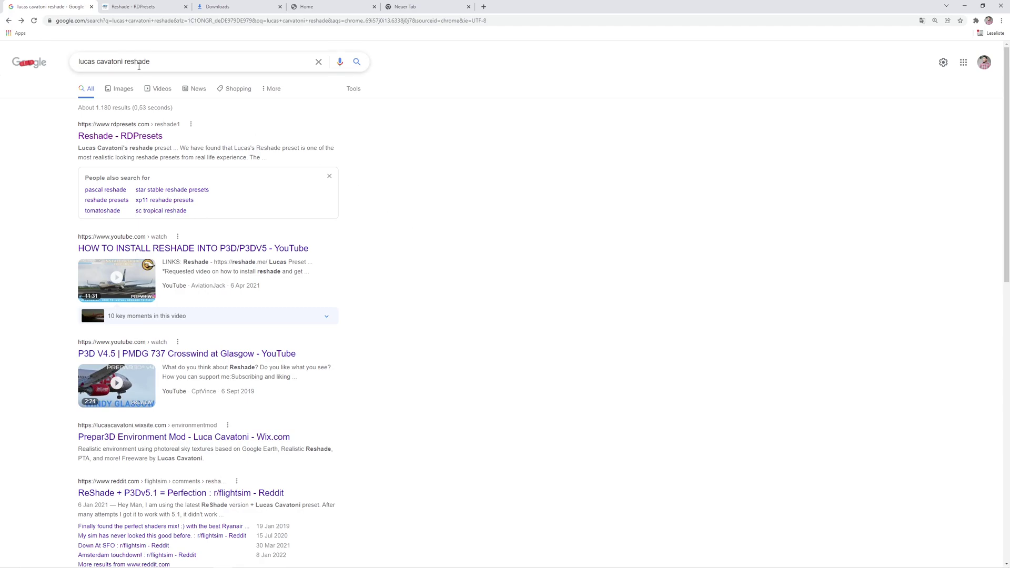
click(122, 137)
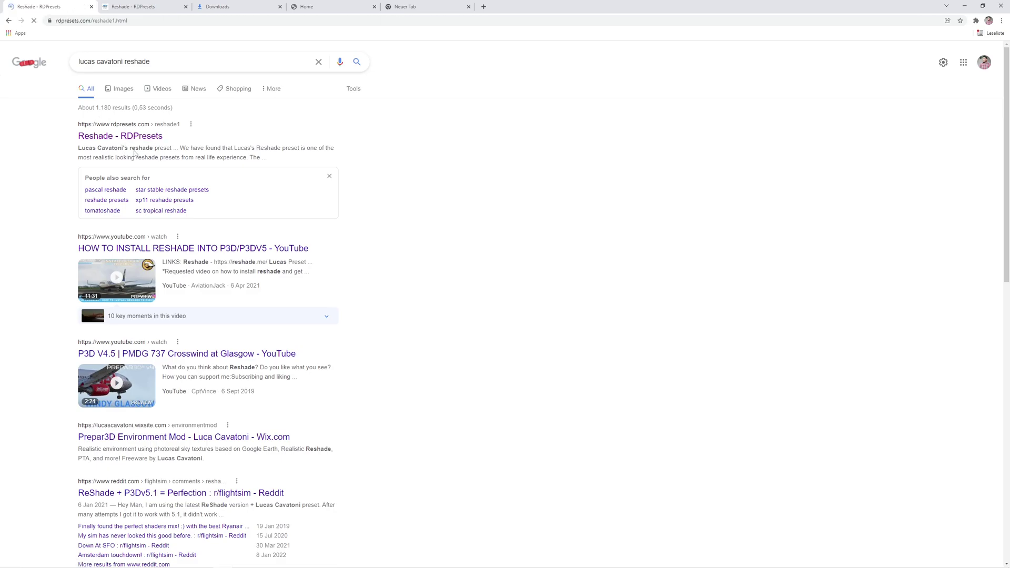
Download the creator's reshade preset zip (containing P3D.ini) from rdpresets.com.
scroll(323, 229, down, 2)
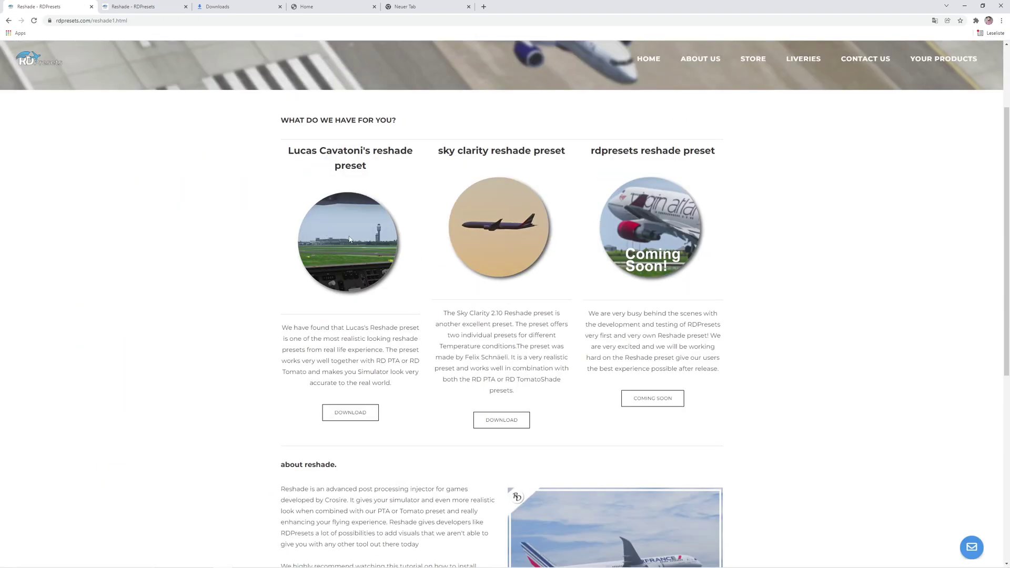
click(361, 412)
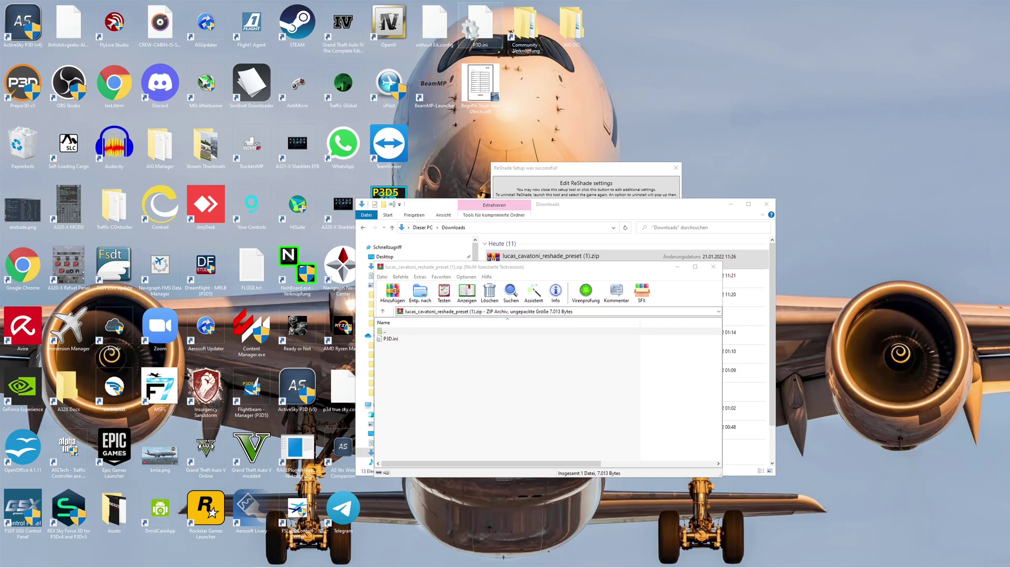
Close the preset archive and Downloads windows, then open Edit ReShade settings.
click(714, 268)
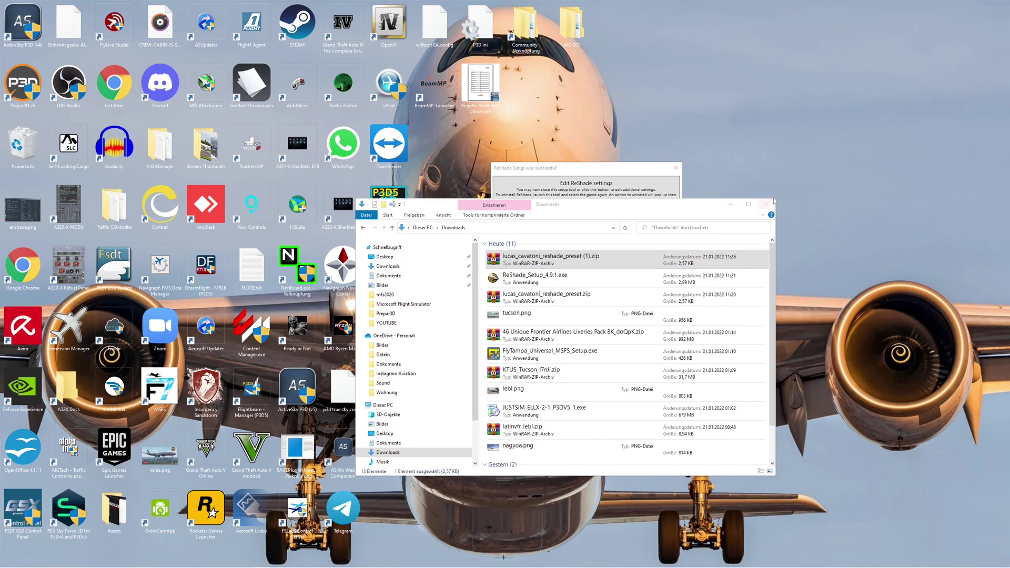
click(774, 201)
click(589, 187)
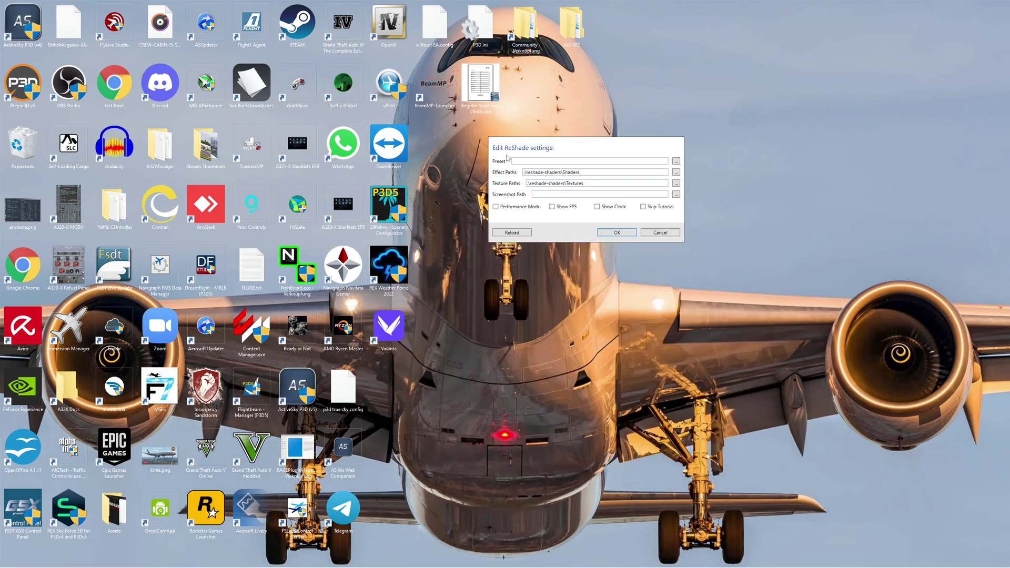
Set P3D.ini from the Desktop as the ReShade preset and save the settings.
click(676, 162)
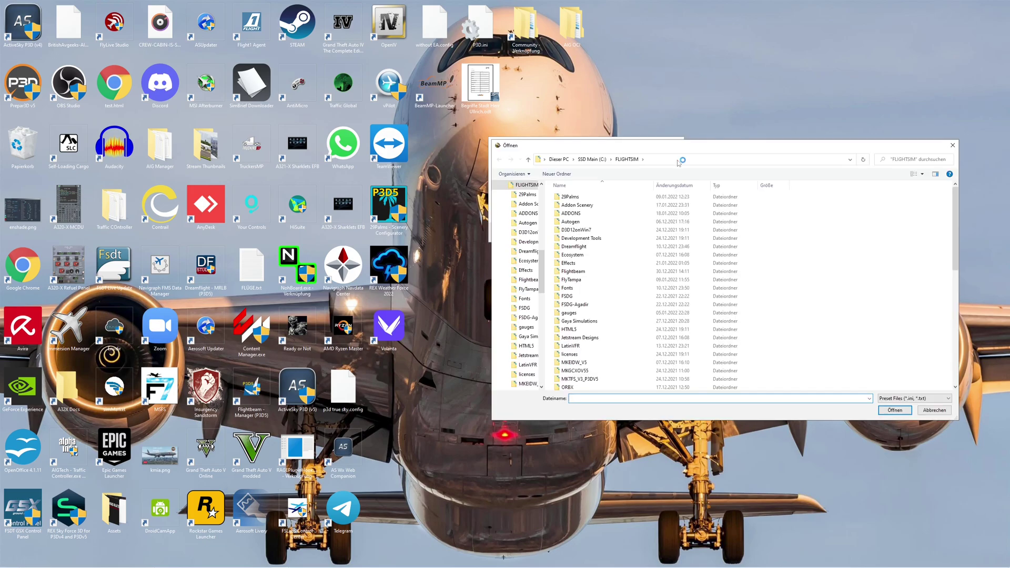
scroll(609, 250, down, 3)
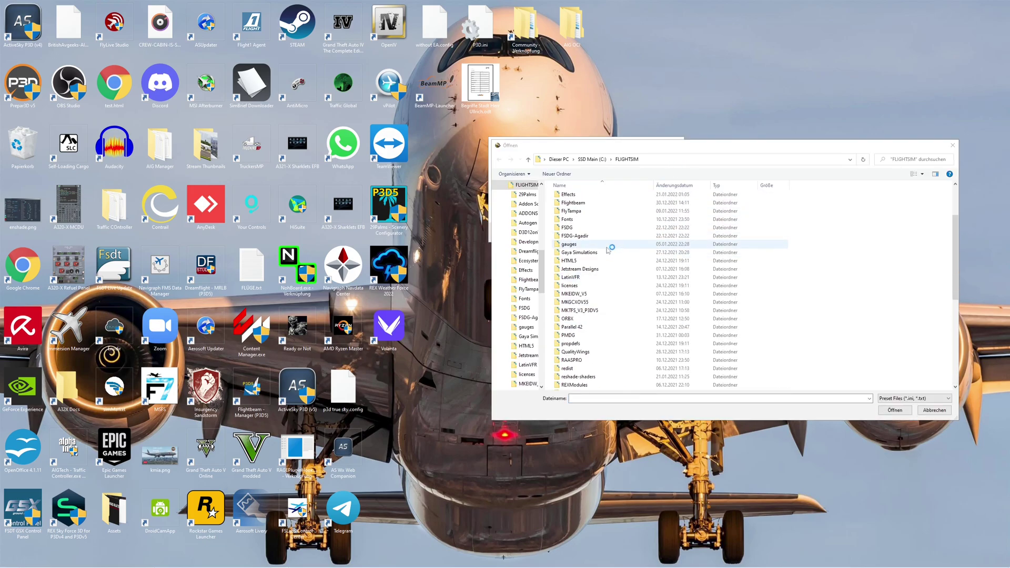
scroll(608, 250, down, 10)
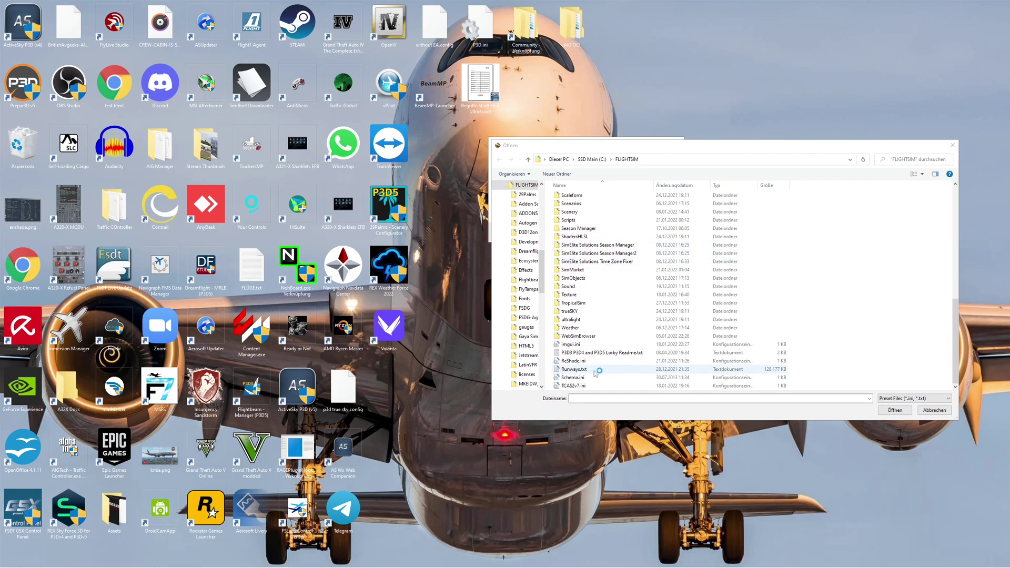
scroll(542, 253, up, 3)
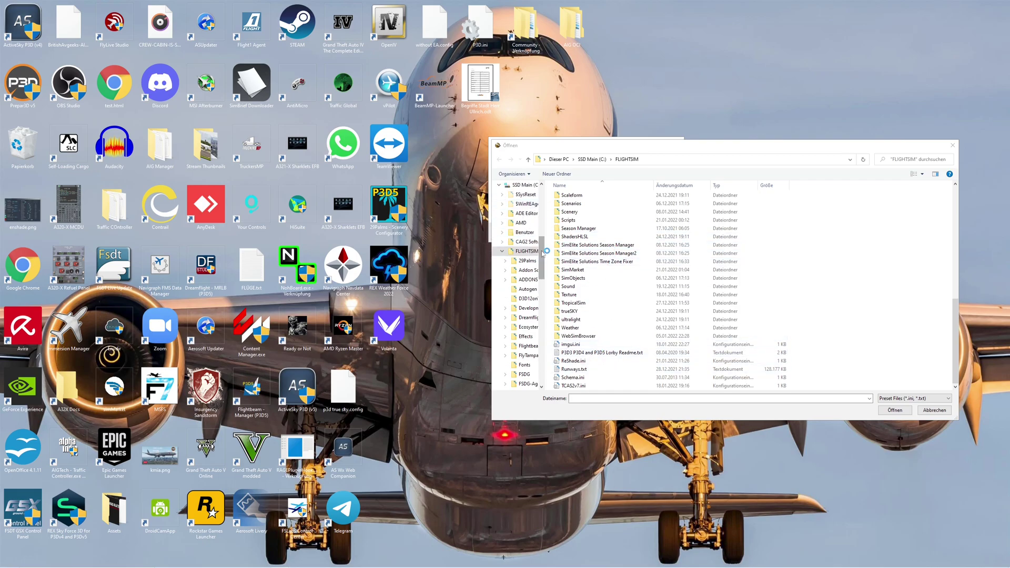
scroll(542, 253, up, 5)
click(520, 185)
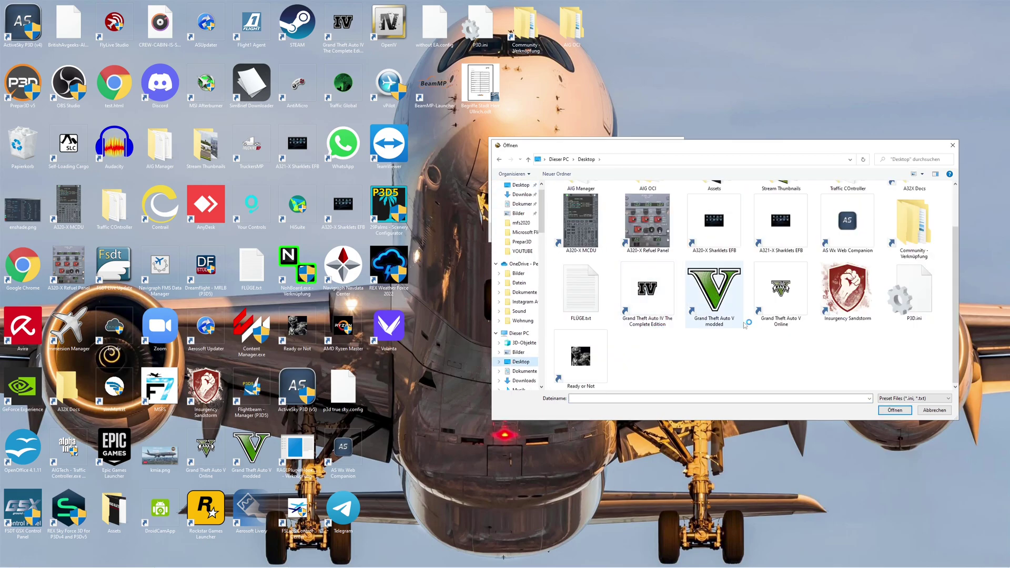
double_click(905, 292)
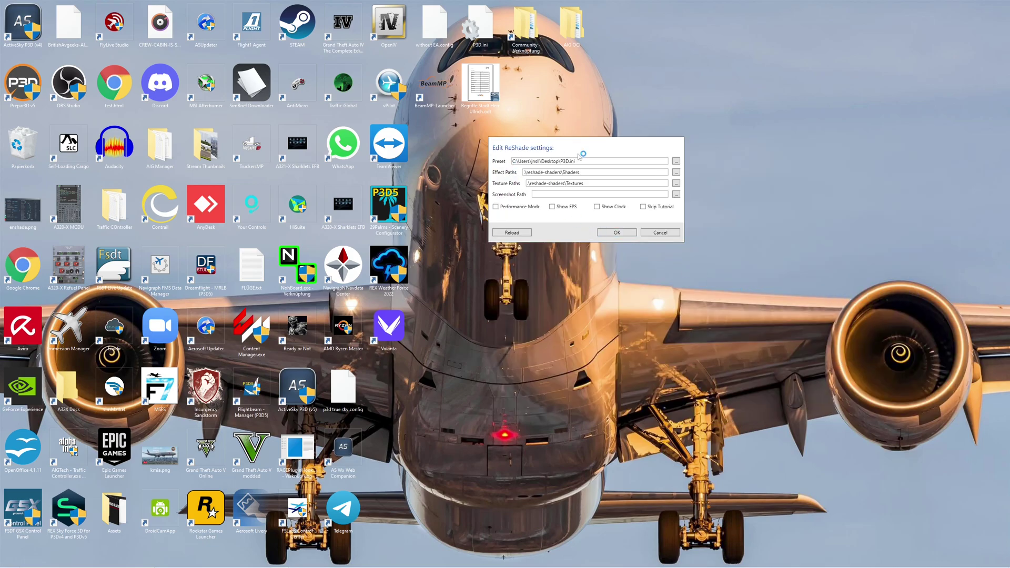
click(616, 232)
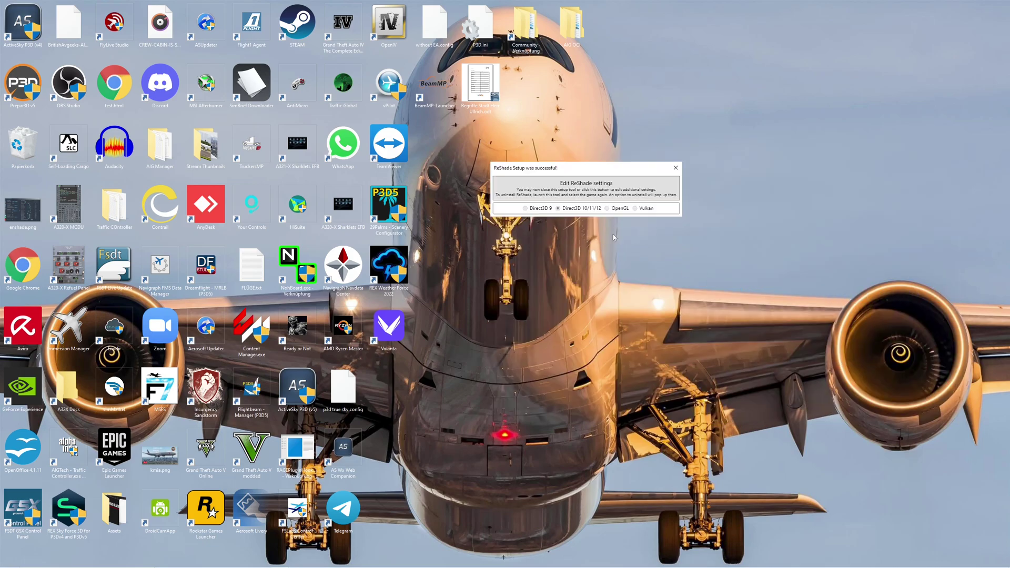
Close ReShade Setup and launch Prepar3D v5 from its desktop icon.
click(675, 168)
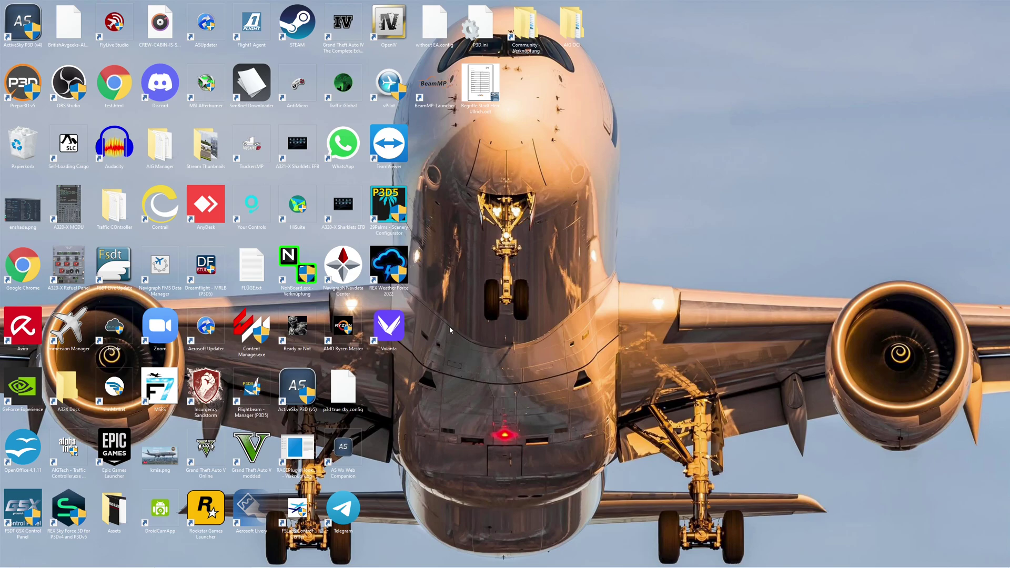
double_click(17, 89)
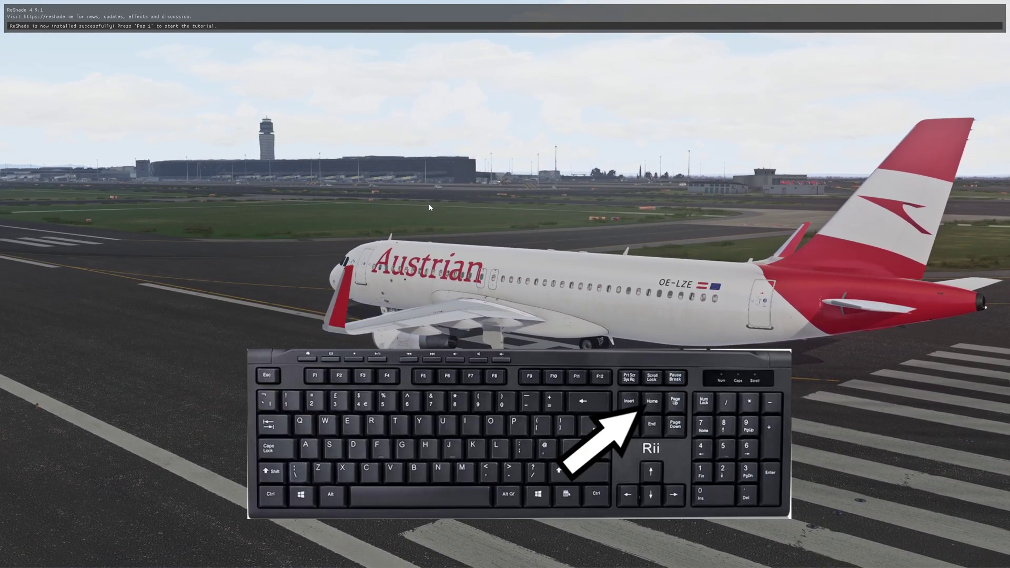
Open the ReShade overlay with Home and advance the tutorial to the P3D preset's effects list.
key(Home)
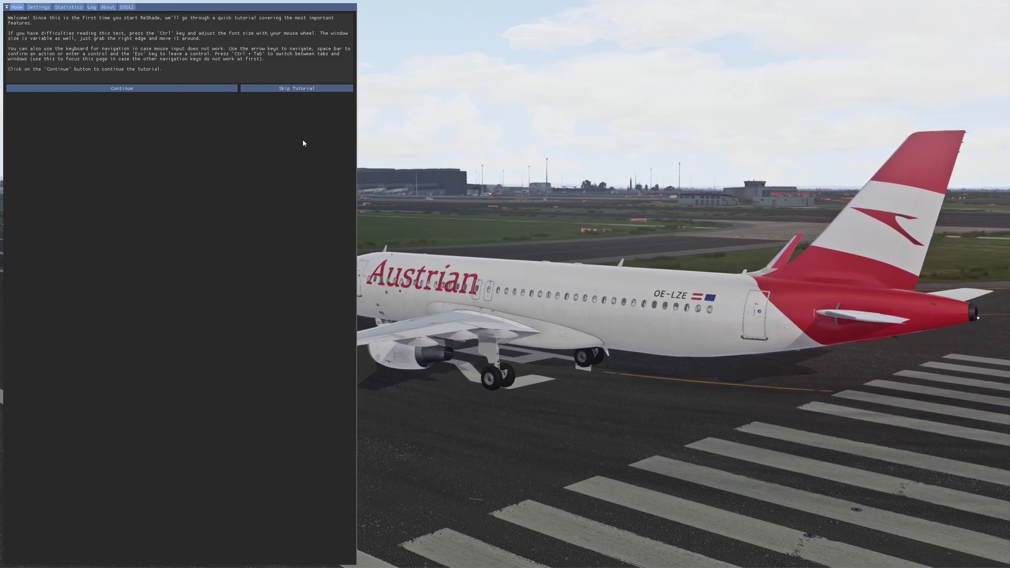
click(138, 89)
click(139, 99)
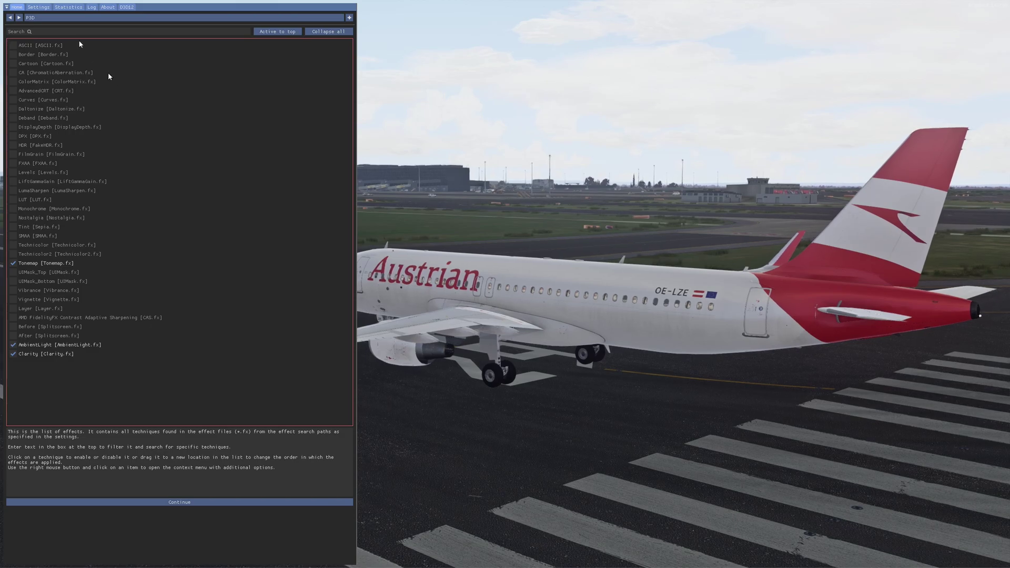
click(60, 19)
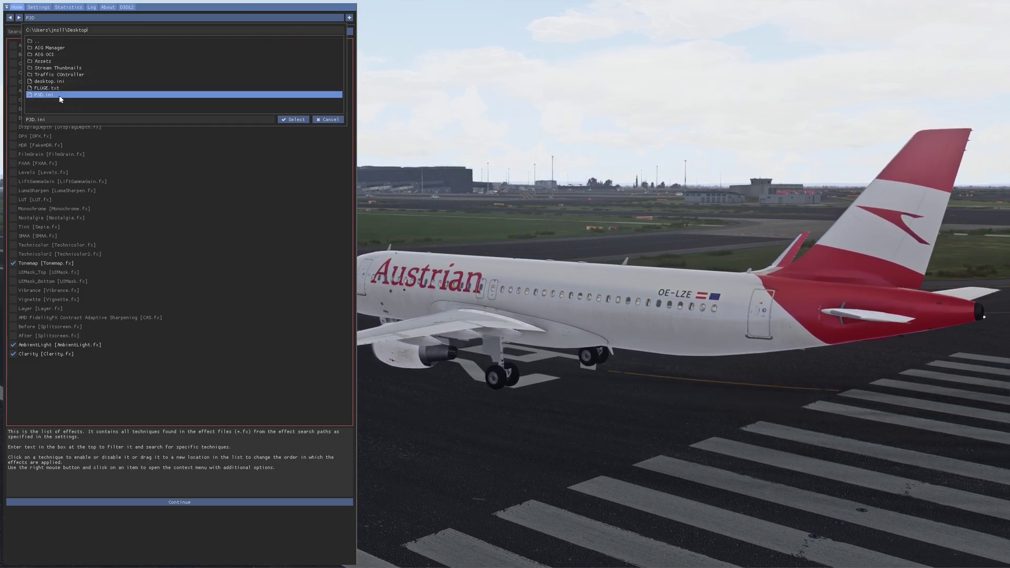
click(293, 121)
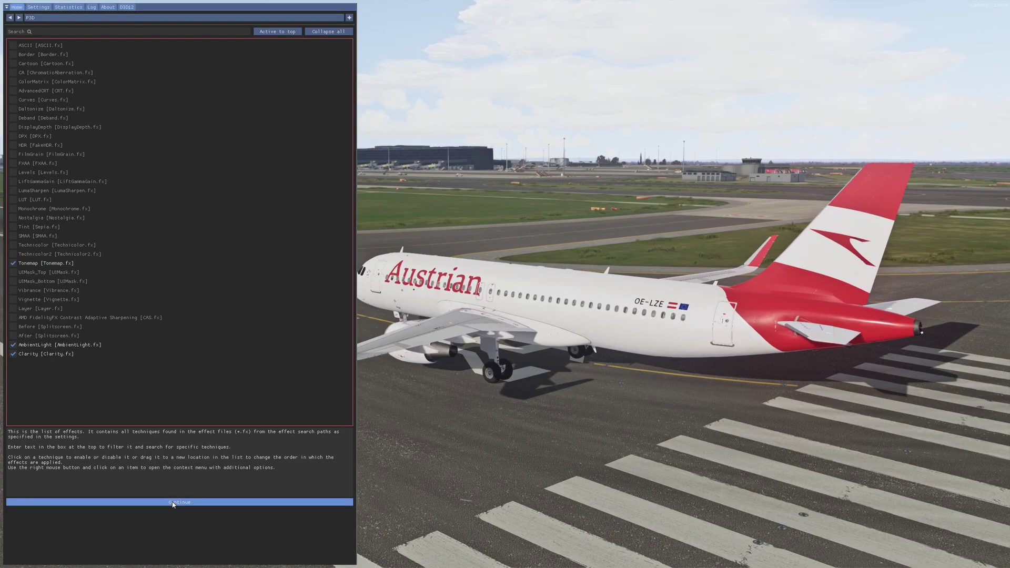
Show the Clarity variables panel, switch Tonemap off, and hide then reshow the overlay to compare.
click(173, 502)
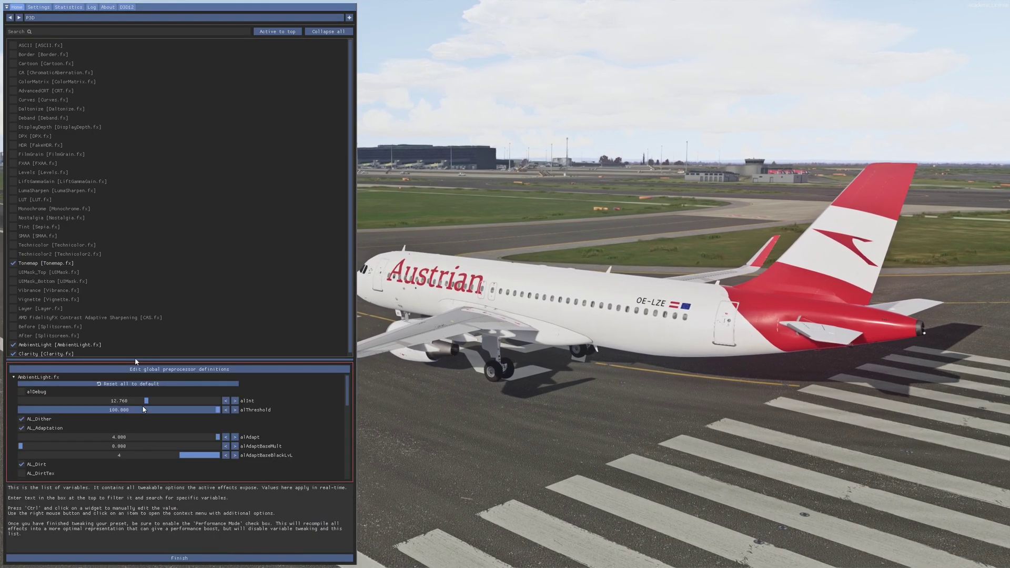
click(14, 264)
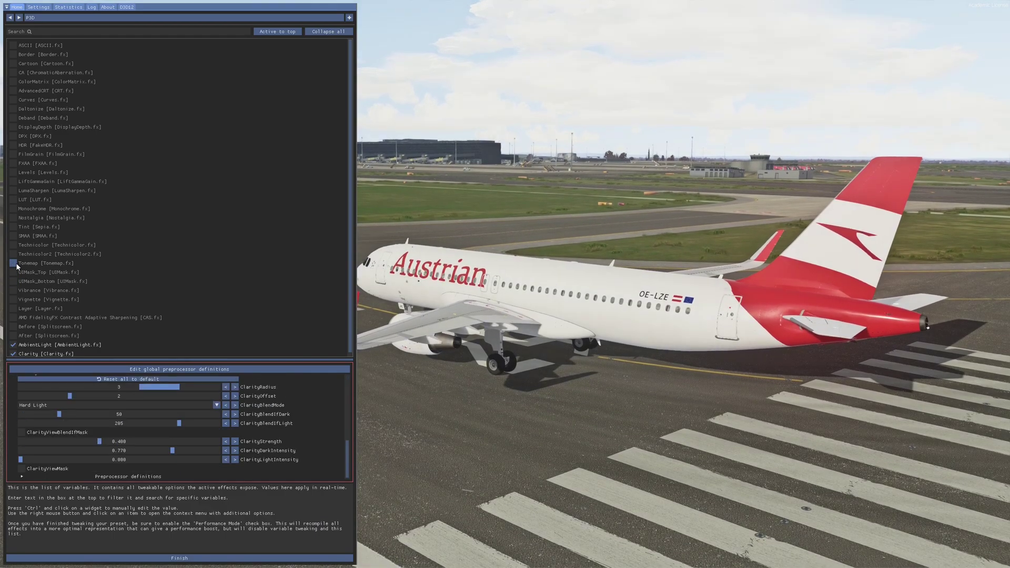
click(13, 264)
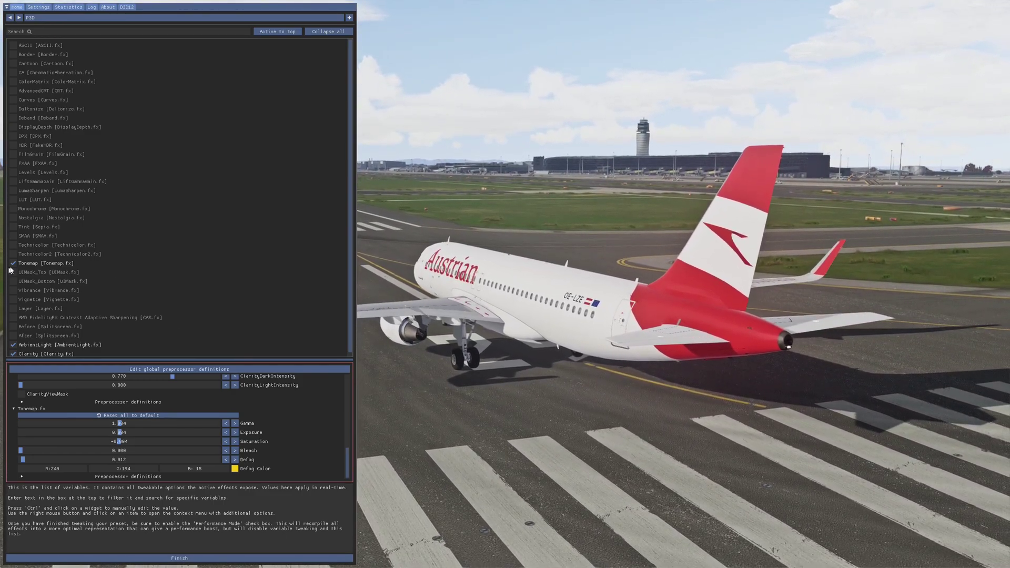
key(t)
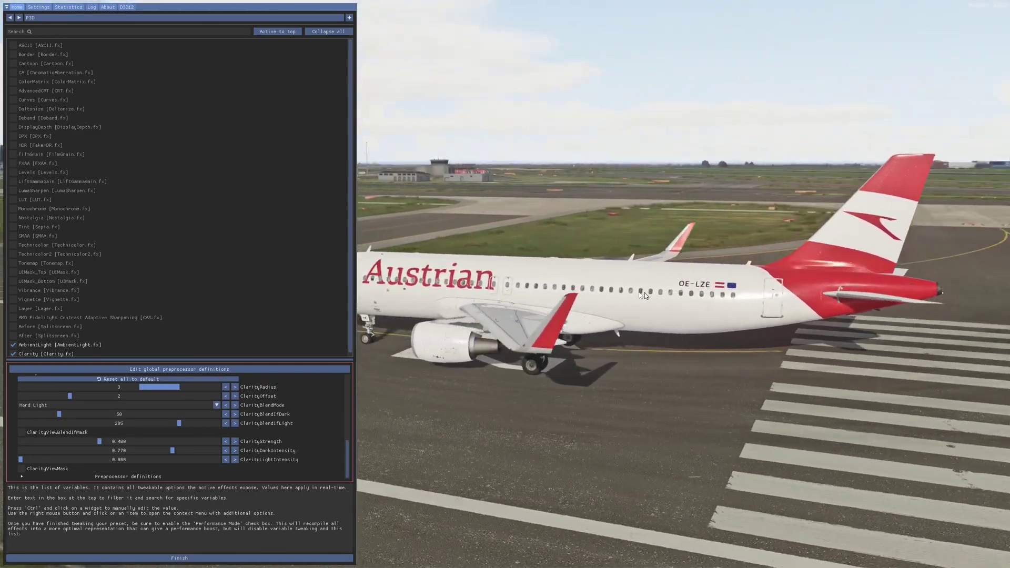
key(Home)
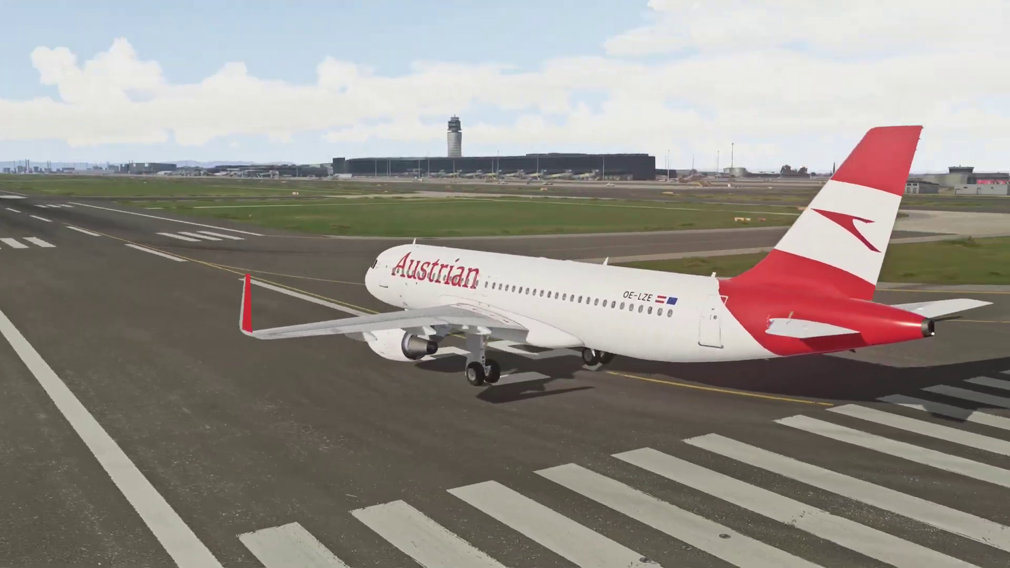
key(Home)
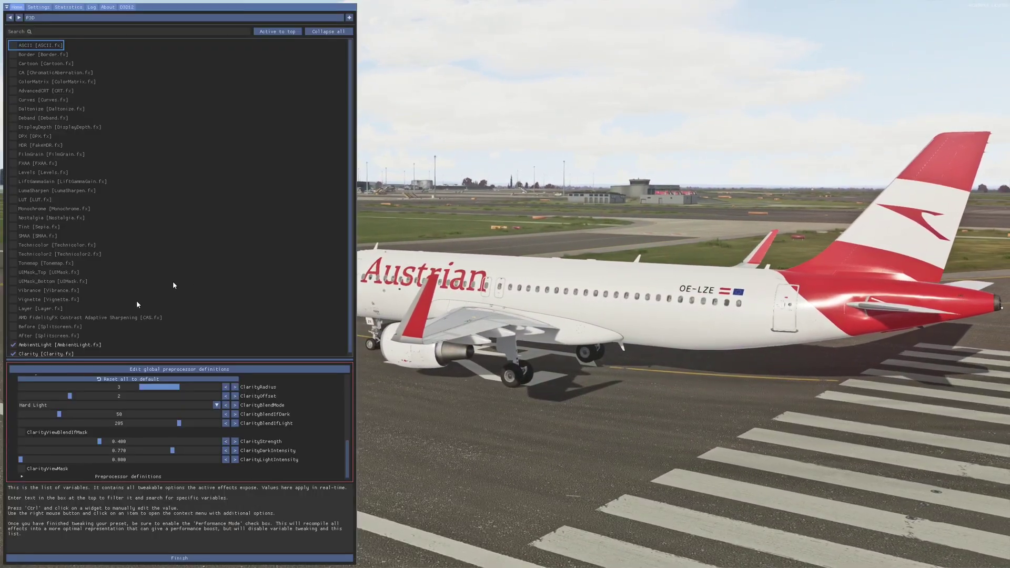
Re-enable Tonemap and inspect its Defog Color (240/194/15) in the picker without changing it.
click(14, 263)
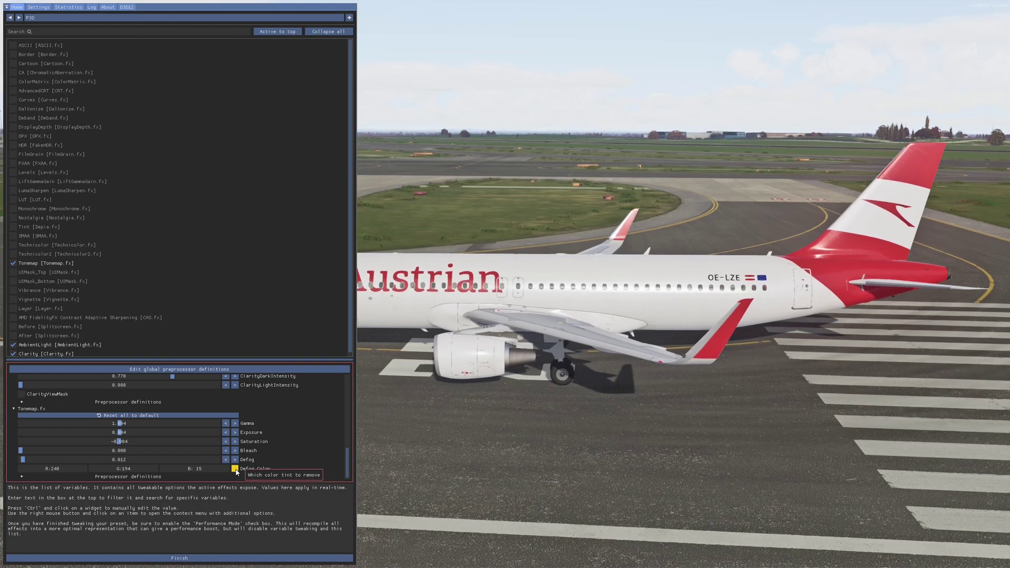
click(235, 468)
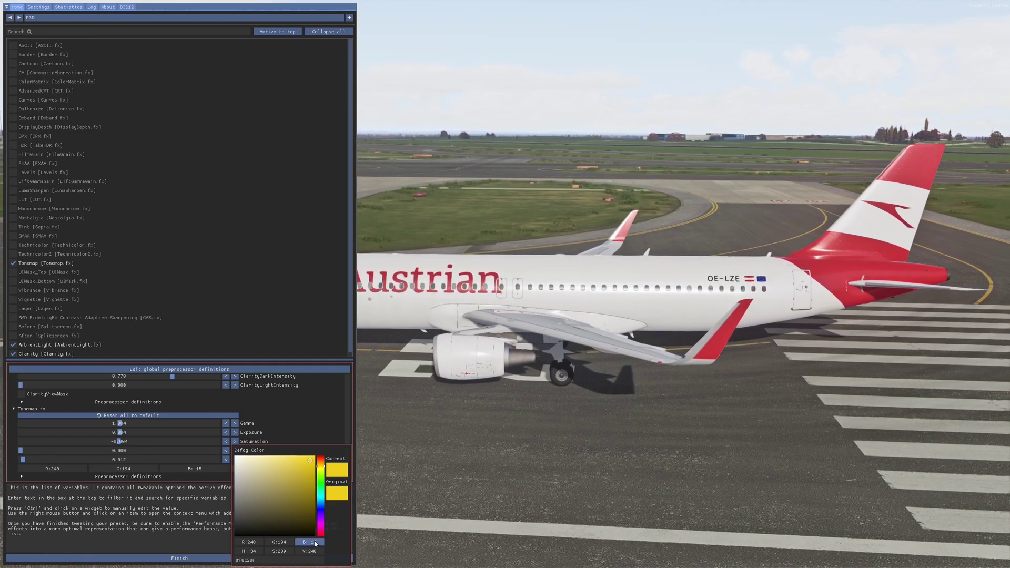
click(312, 427)
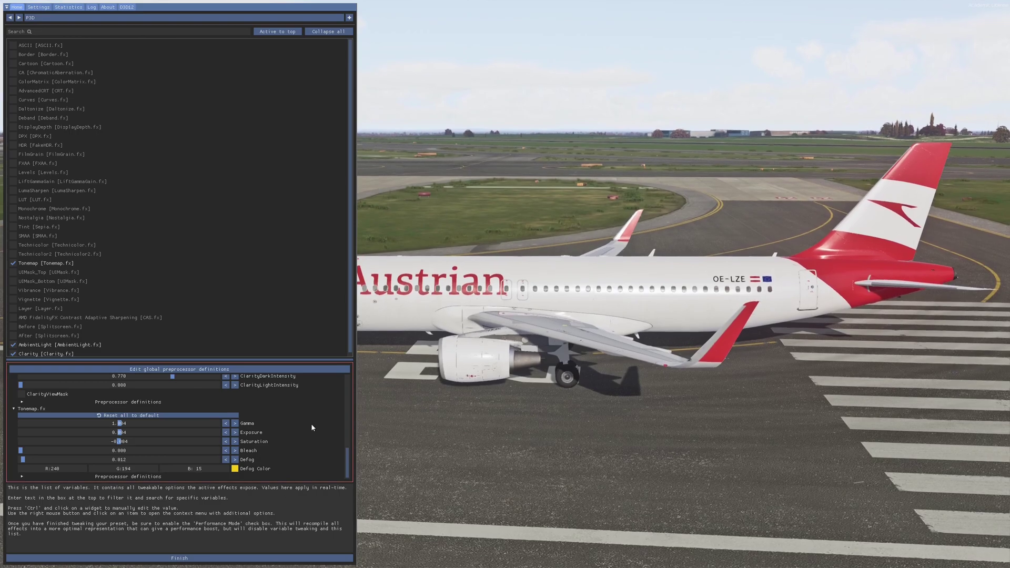
Compare the look with Clarity toggled off and on four times, leaving it enabled, then select AmbientLight.
scroll(84, 336, down, 1)
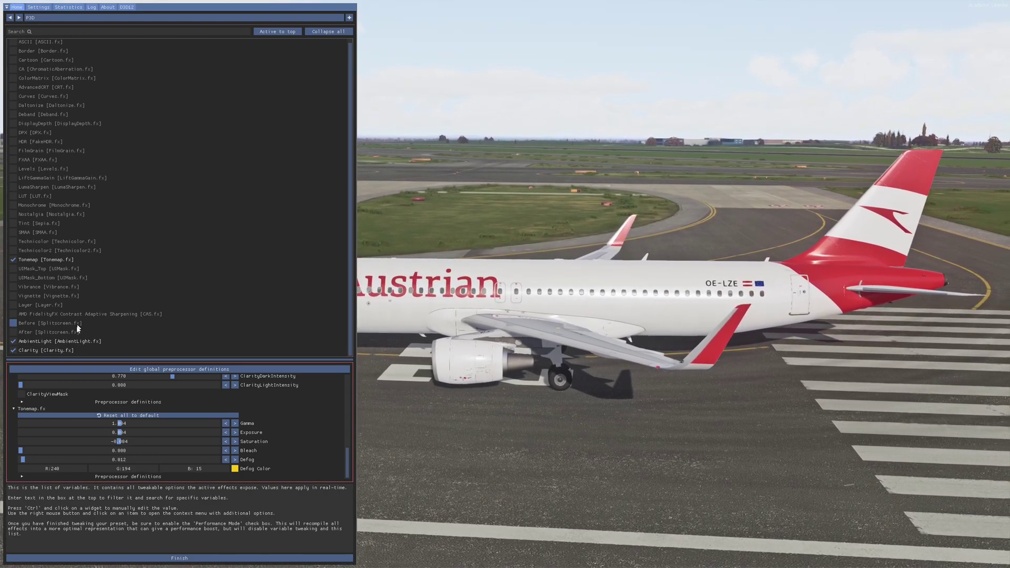
click(13, 350)
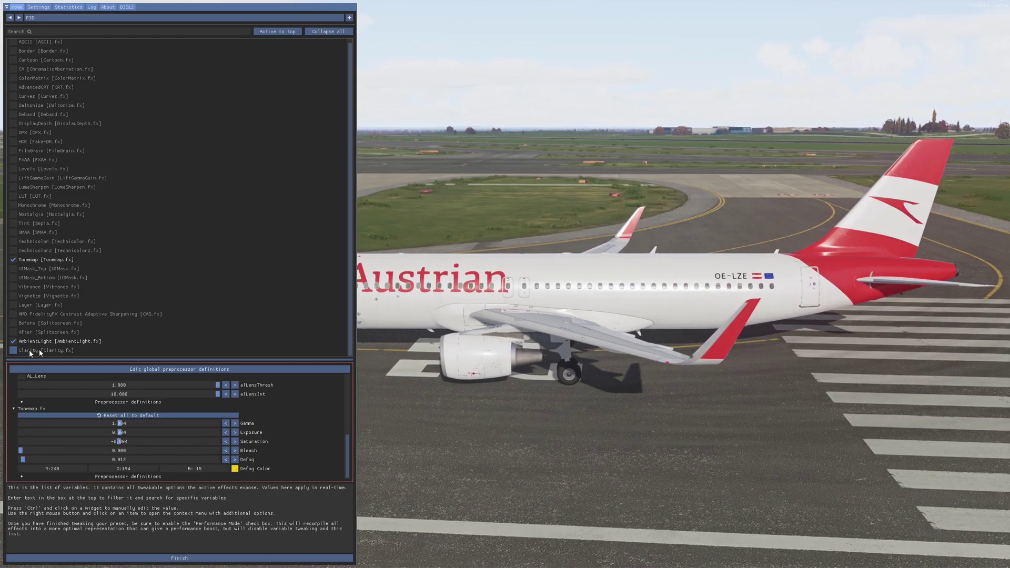
click(13, 350)
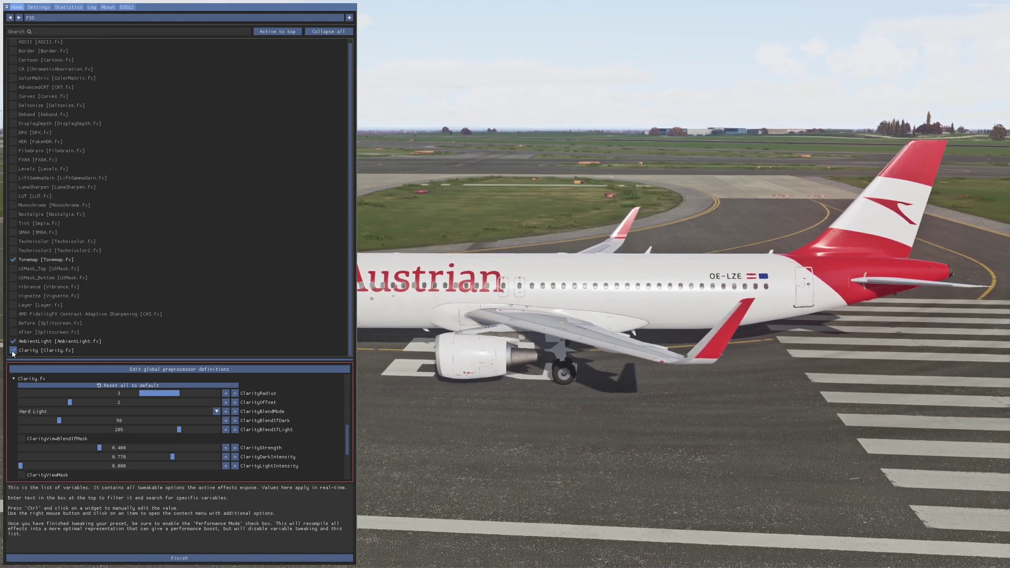
click(13, 350)
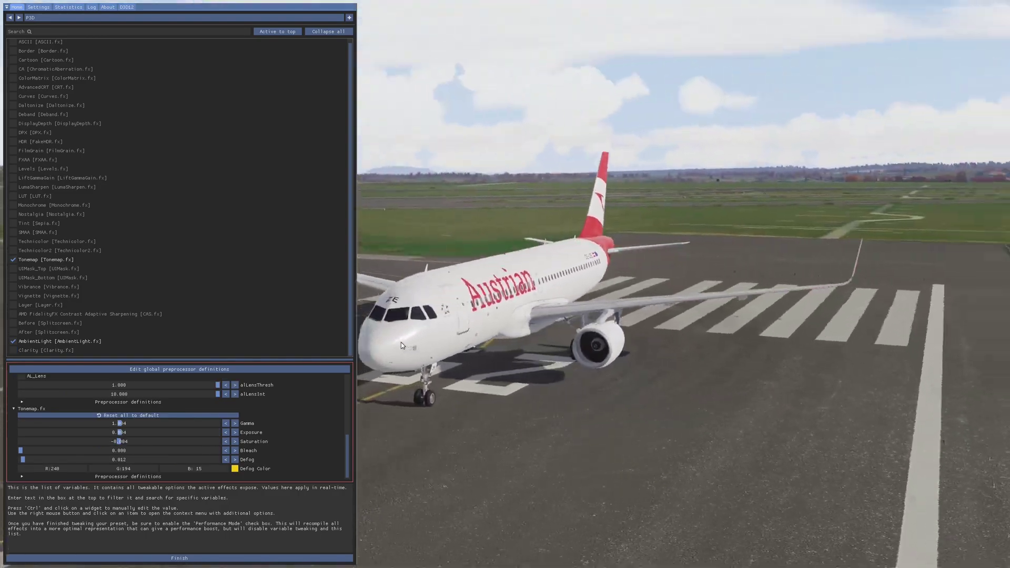
click(13, 350)
click(13, 351)
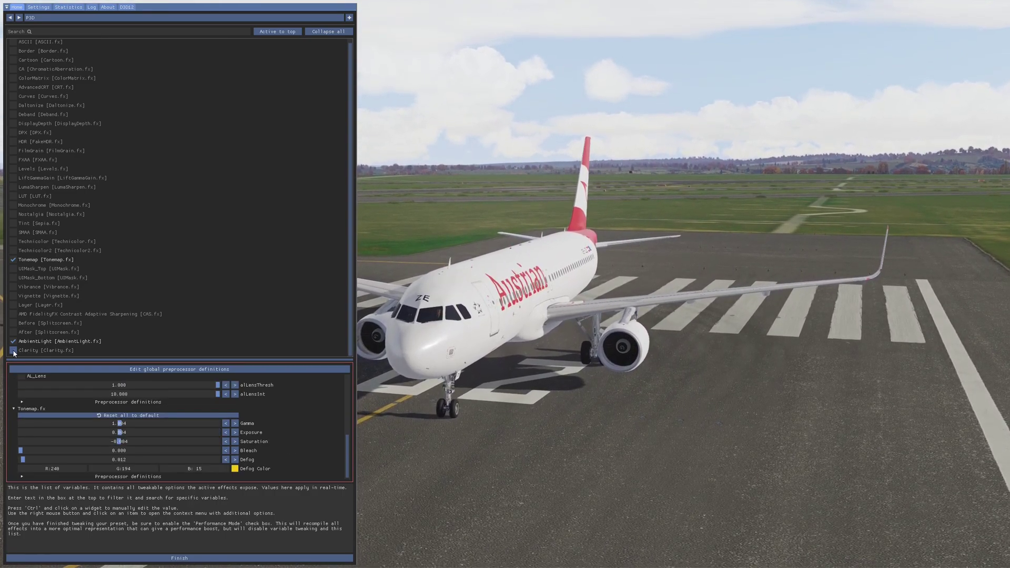
click(13, 350)
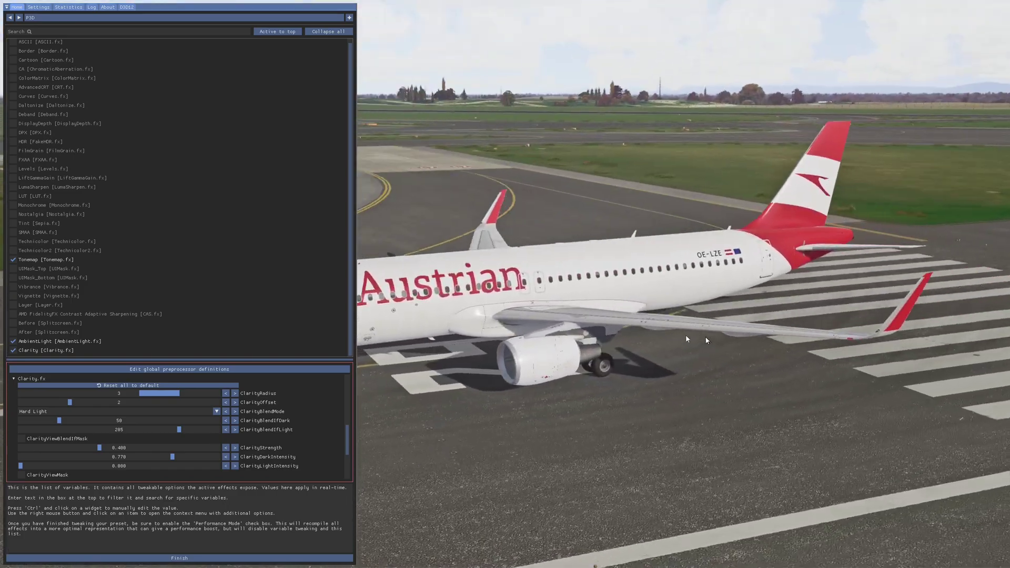
click(13, 350)
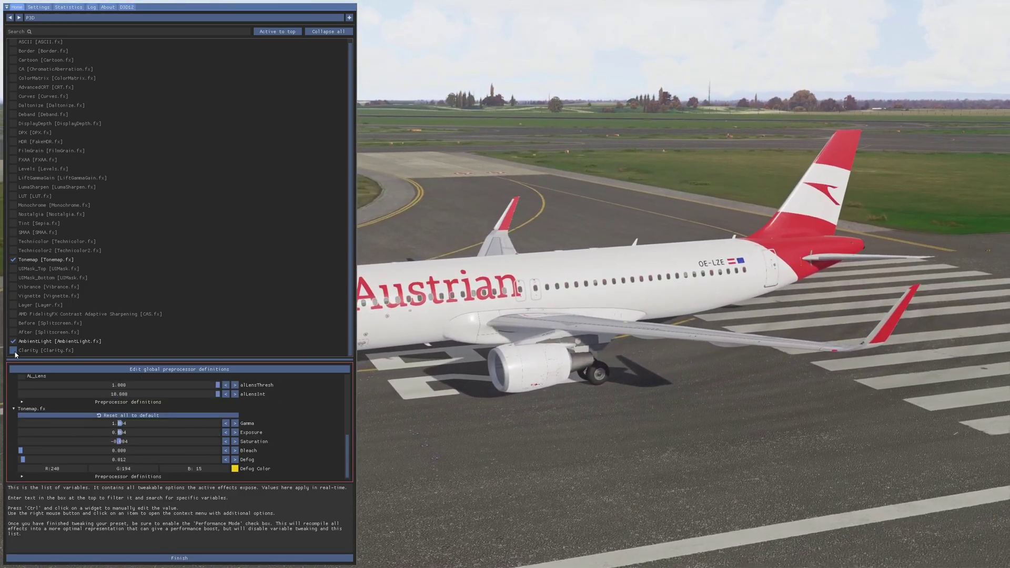
click(13, 350)
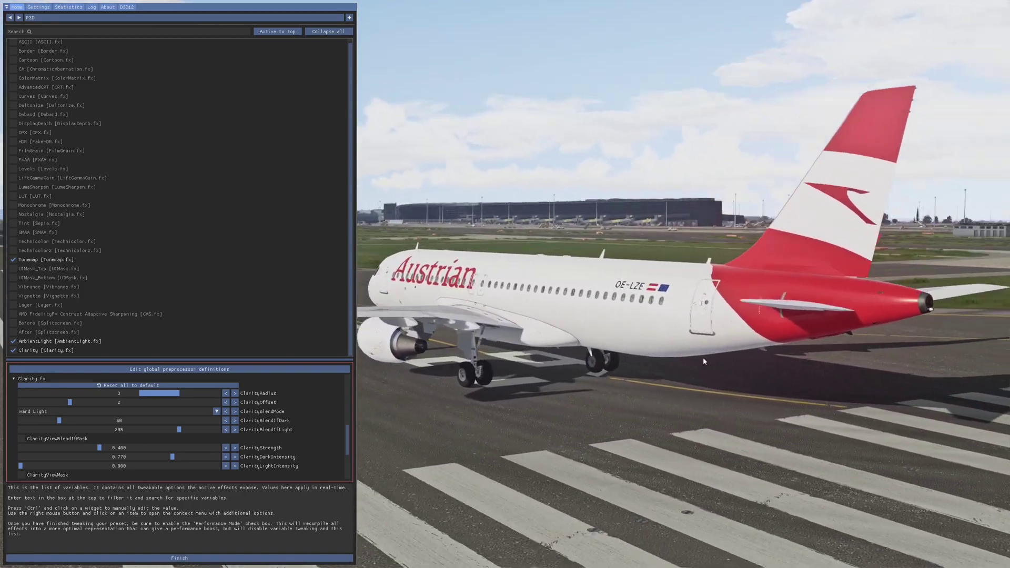
click(17, 342)
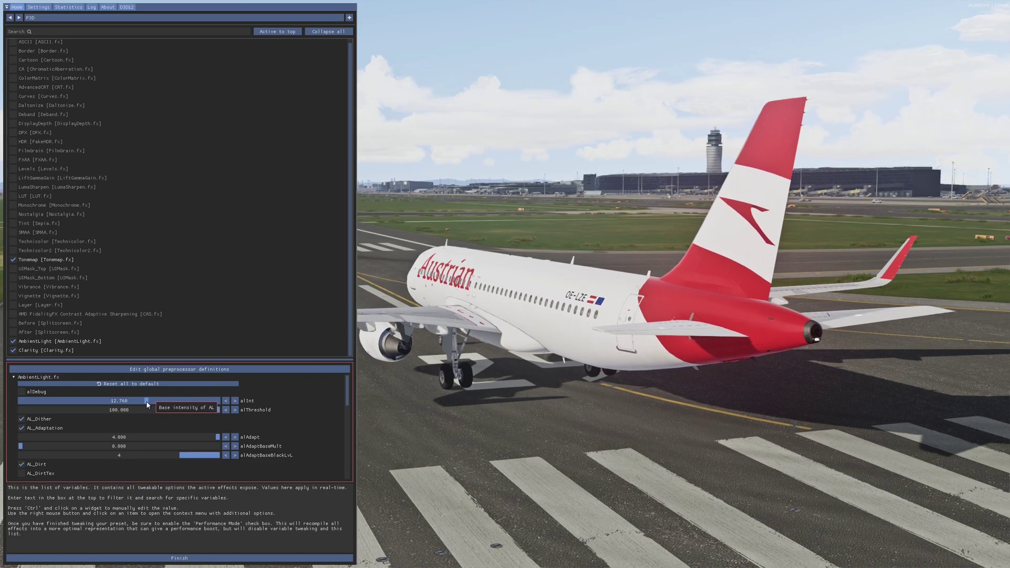
Lower AmbientLight's alInt intensity from 12.760 to 12.120.
mouse_move(147, 404)
mouse_down()
mouse_move(121, 404)
mouse_move(192, 405)
mouse_move(136, 406)
mouse_up()
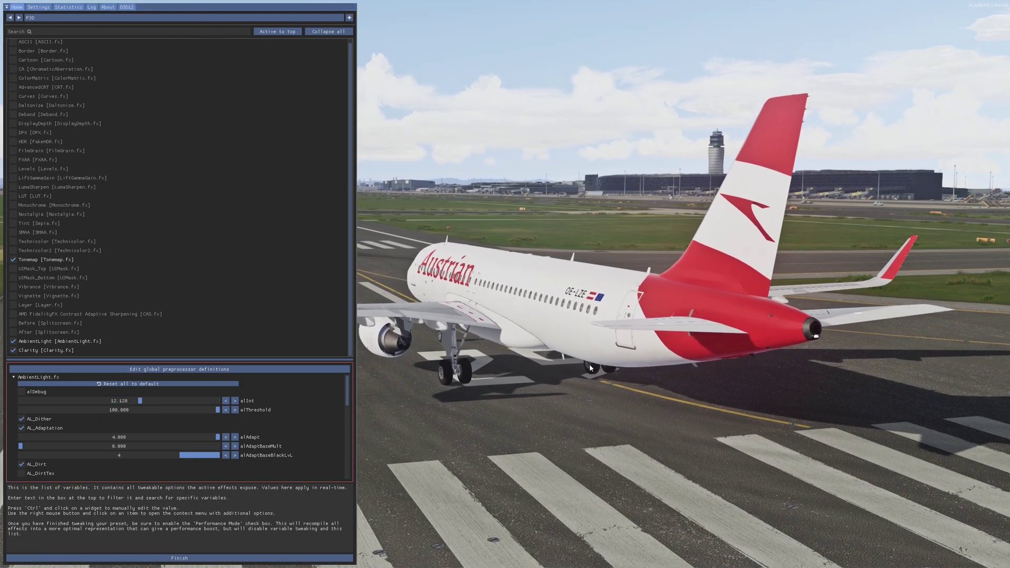